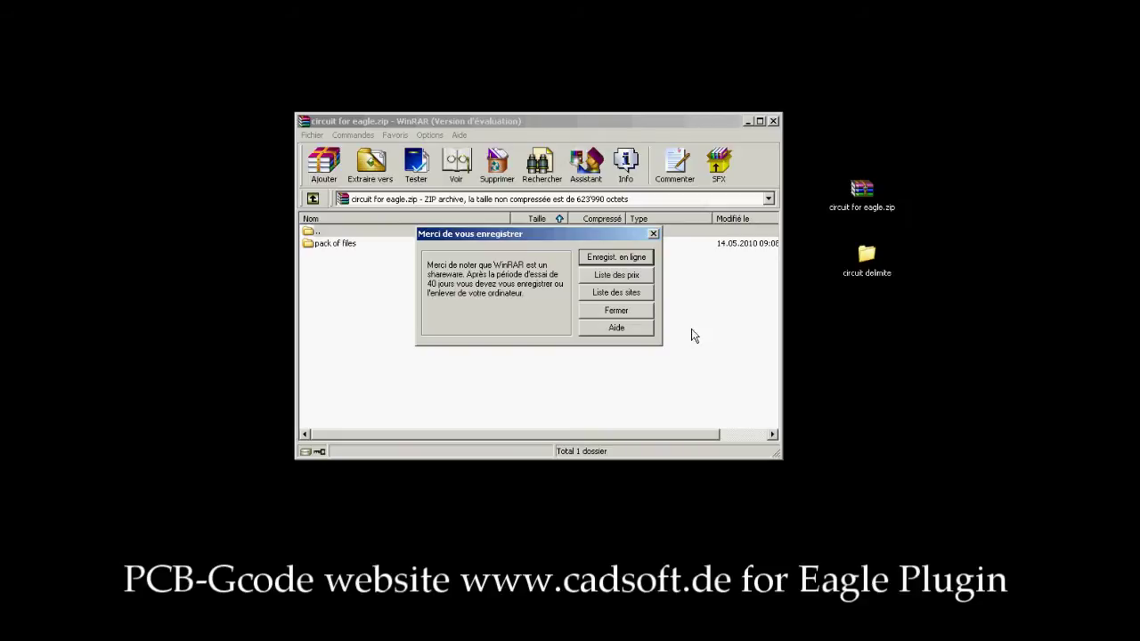
# Dismiss the WinRAR registration notice, open the "pack of files" folder in the archive and select all its files
pyautogui.click(599, 308)
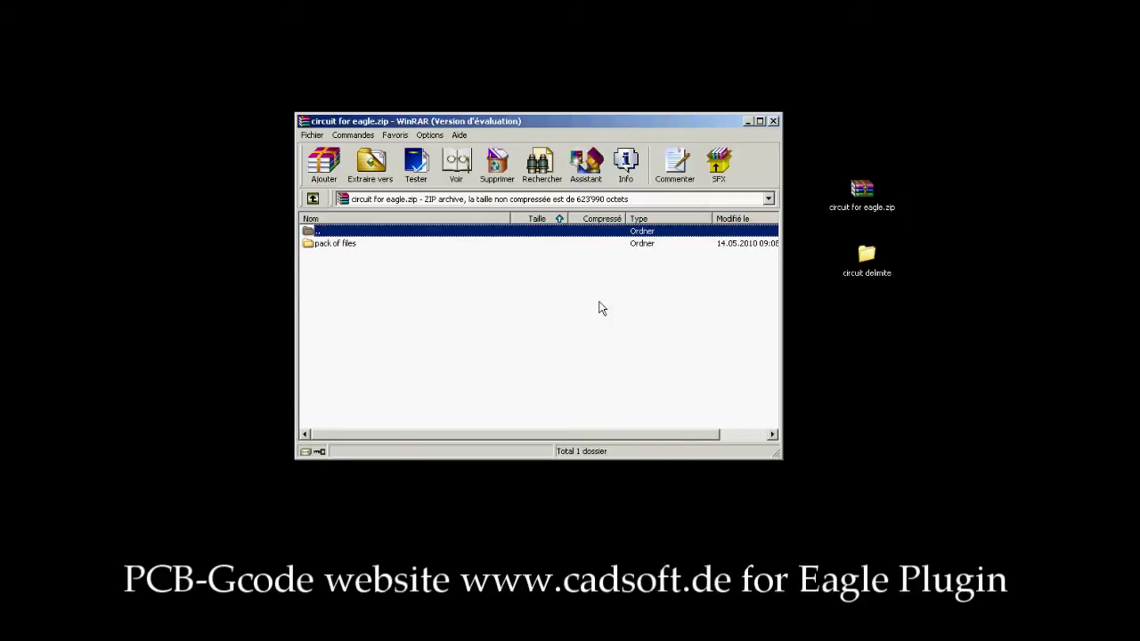
pyautogui.doubleClick(341, 245)
pyautogui.moveTo(388, 246); pyautogui.dragTo(306, 461)
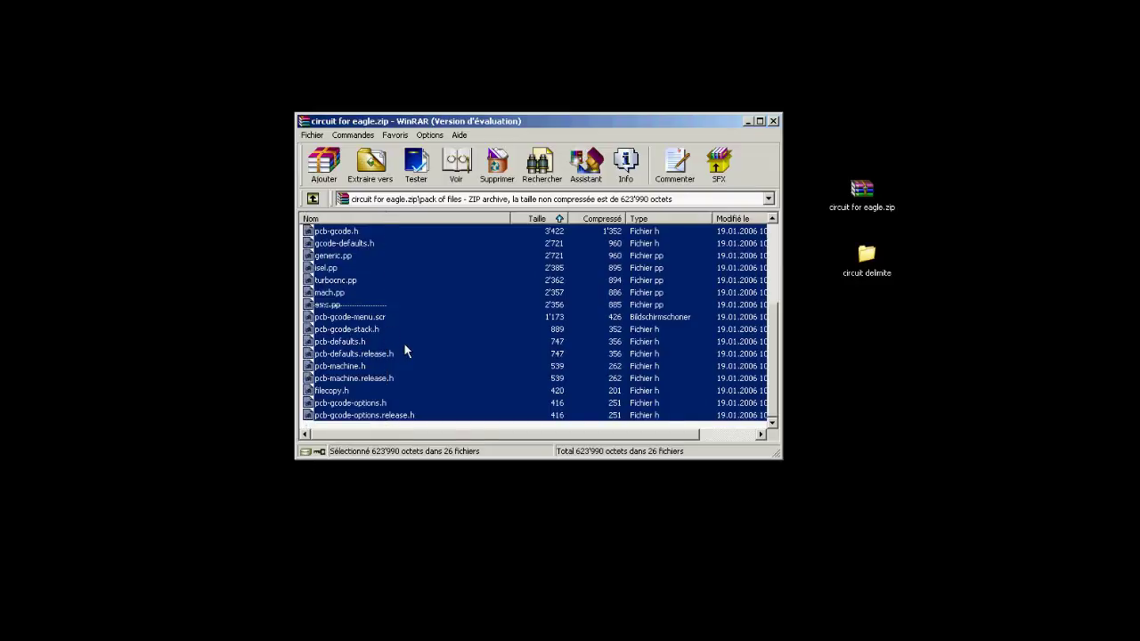
pyautogui.scroll(4, 402, 346)
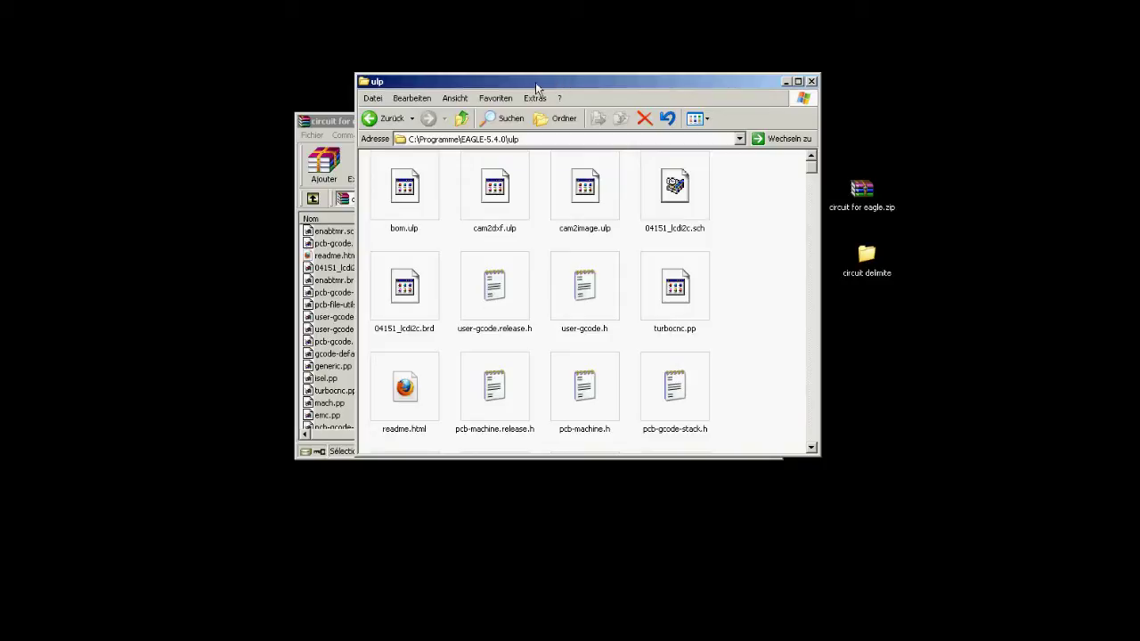
# Arrange the EAGLE-5.4.0 ulp folder and the archive window so both are visible, and highlight the ulp folder's path
pyautogui.moveTo(475, 82); pyautogui.dragTo(319, 97)
pyautogui.moveTo(681, 119); pyautogui.dragTo(844, 288)
pyautogui.click(448, 109)
pyautogui.click(360, 153)
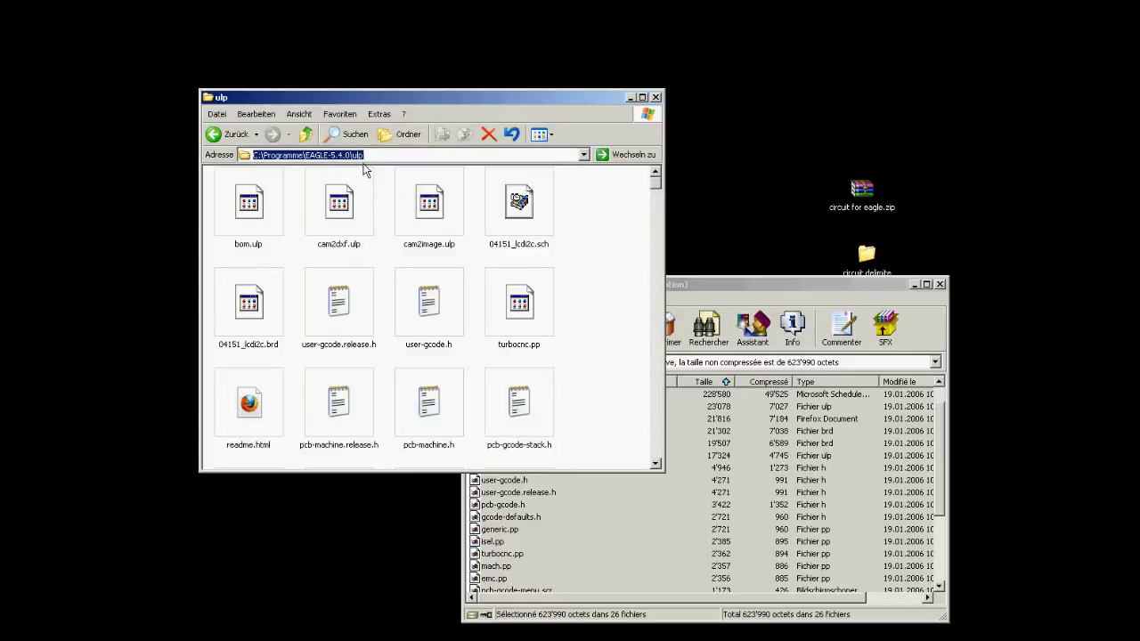
pyautogui.click(503, 457)
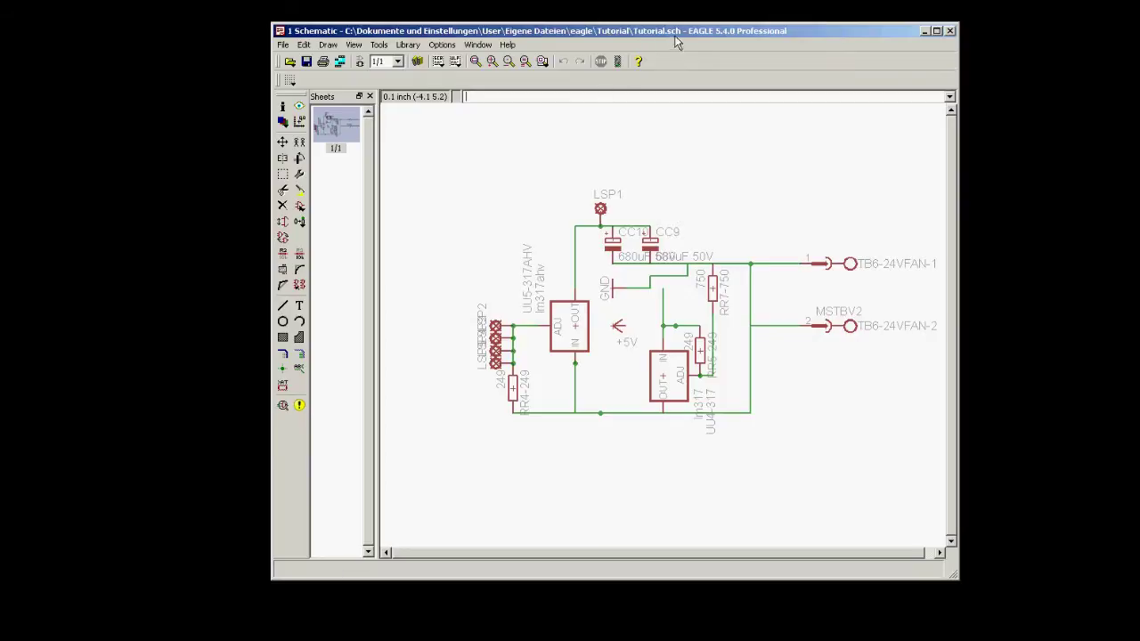
# Run pcb-gcode-setup on the Tutorial board in EAGLE and reposition its setup dialog
pyautogui.moveTo(658, 32); pyautogui.dragTo(635, 33)
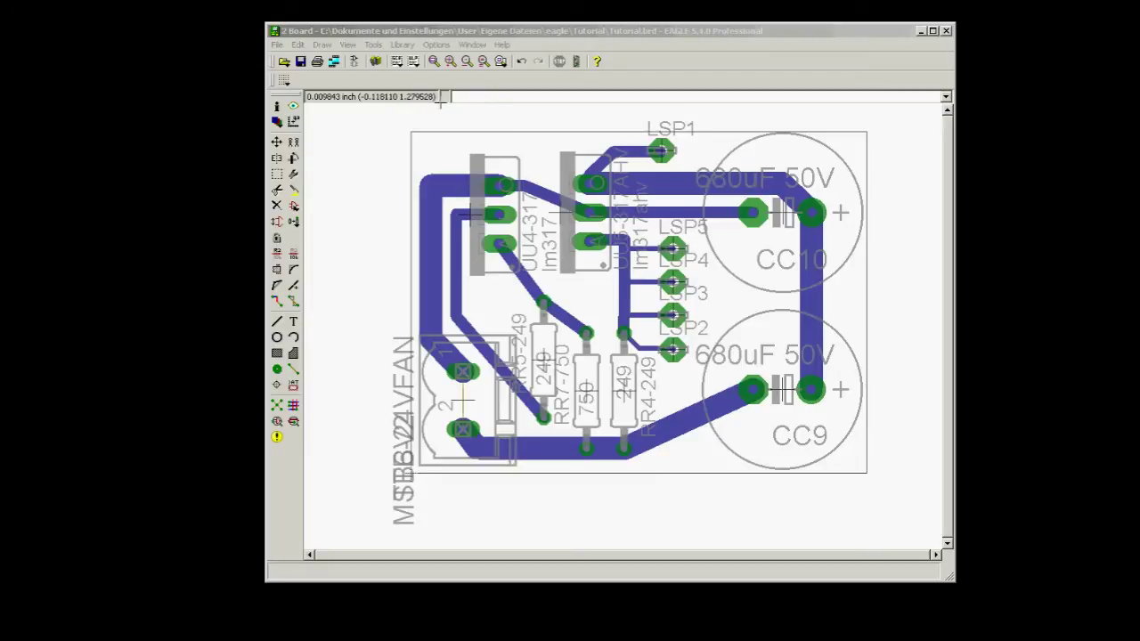
pyautogui.click(481, 98)
pyautogui.write('run pcb-gcode-setup')
pyautogui.press('Return')
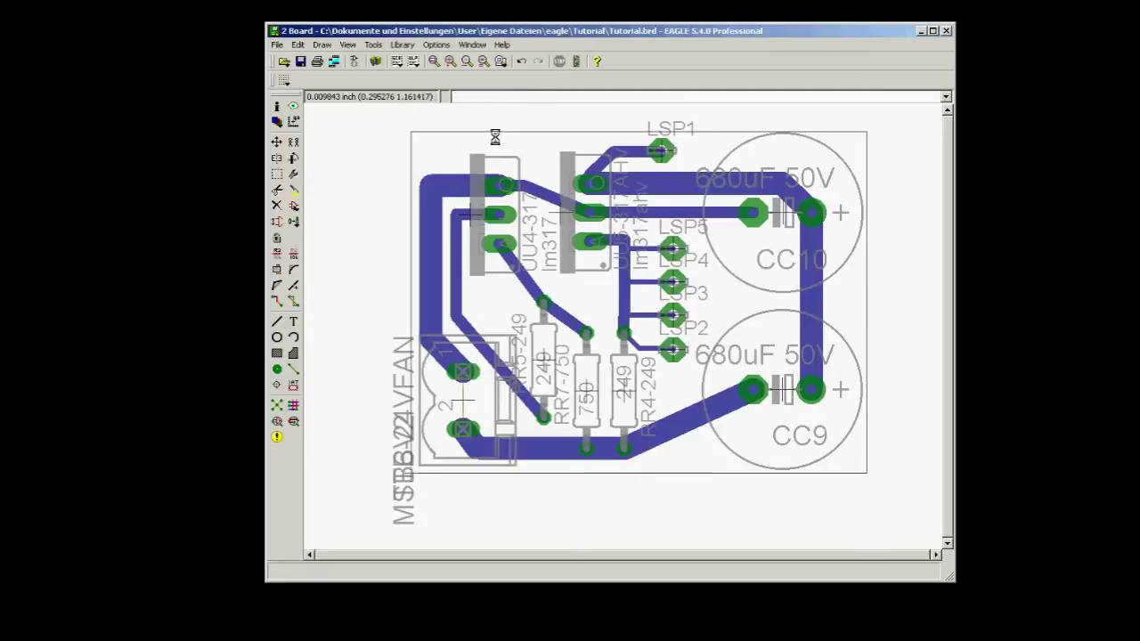
pyautogui.moveTo(564, 89); pyautogui.dragTo(504, 106)
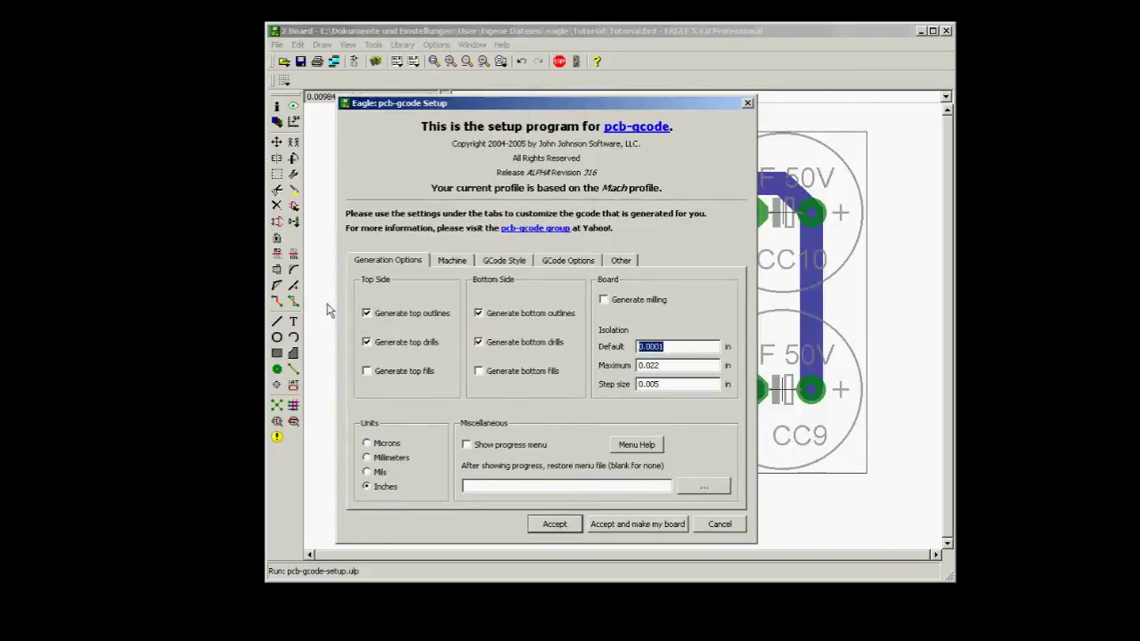
# Review the Machine, GCode Style, GCode Options and Other settings of the pcb-gcode setup, returning to Generation Options
pyautogui.click(450, 263)
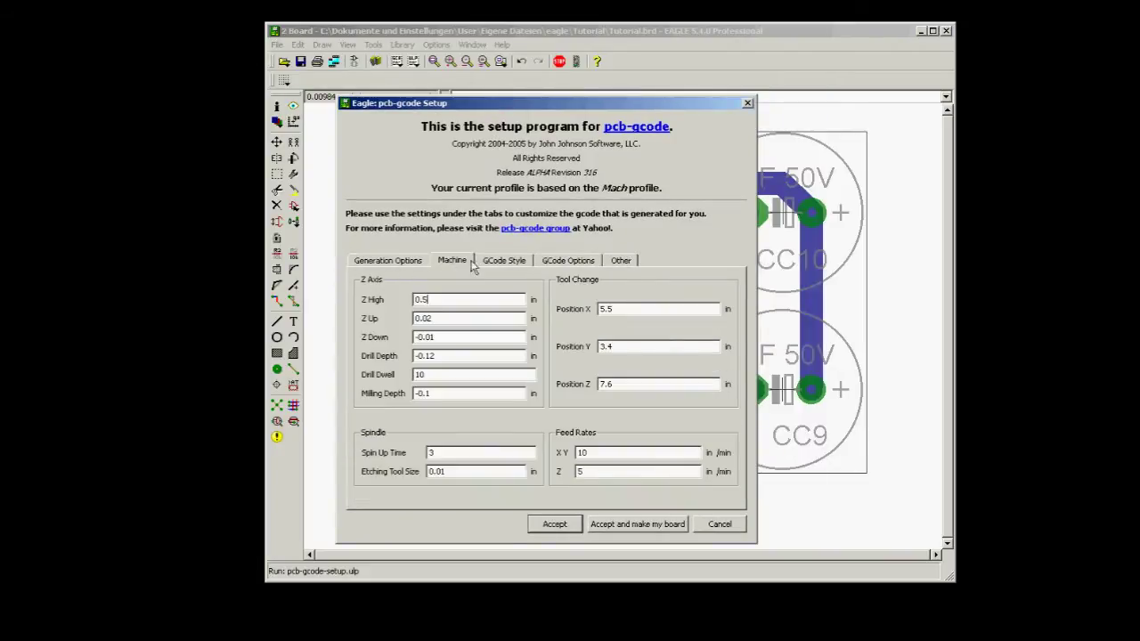
pyautogui.click(504, 262)
pyautogui.click(564, 262)
pyautogui.click(615, 264)
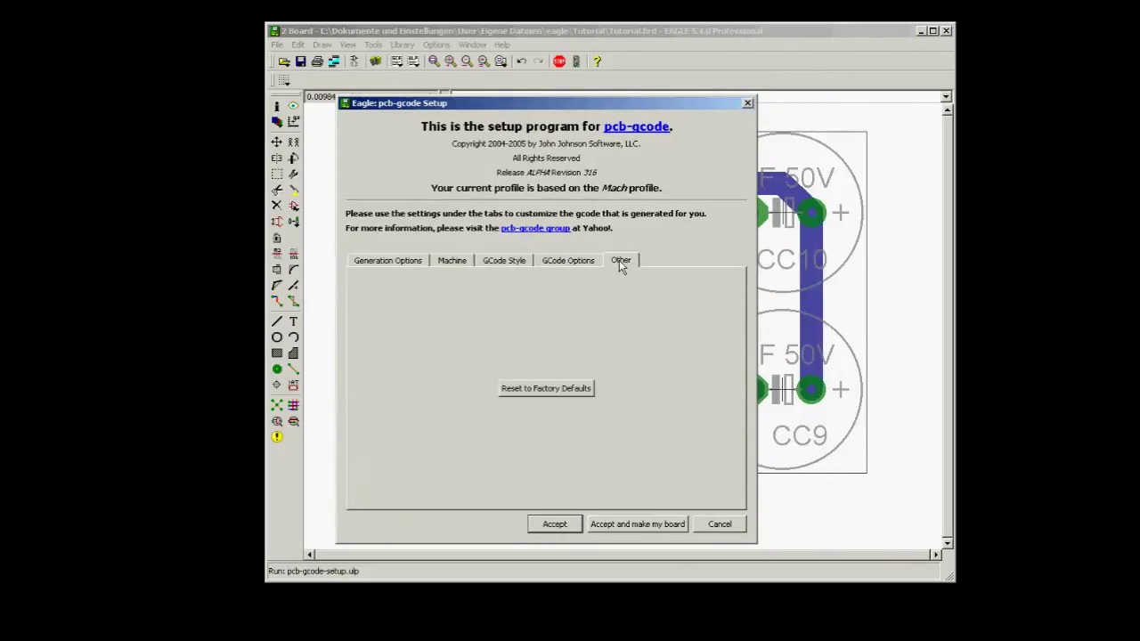
pyautogui.click(411, 266)
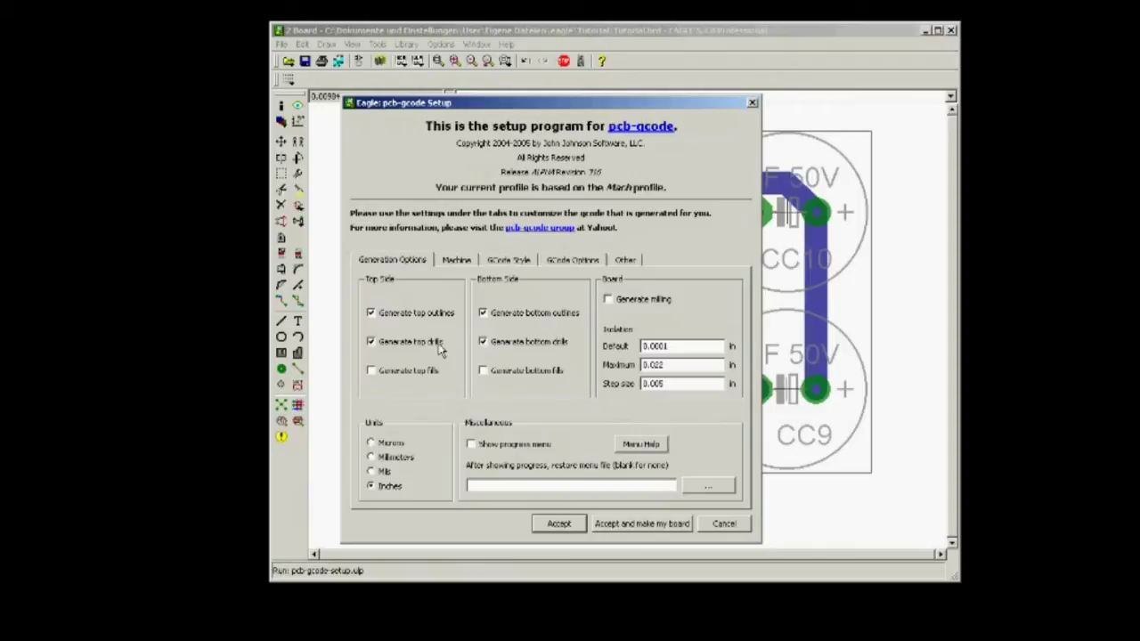
# Accept the pcb-gcode settings and save the gcode style selection
pyautogui.click(558, 524)
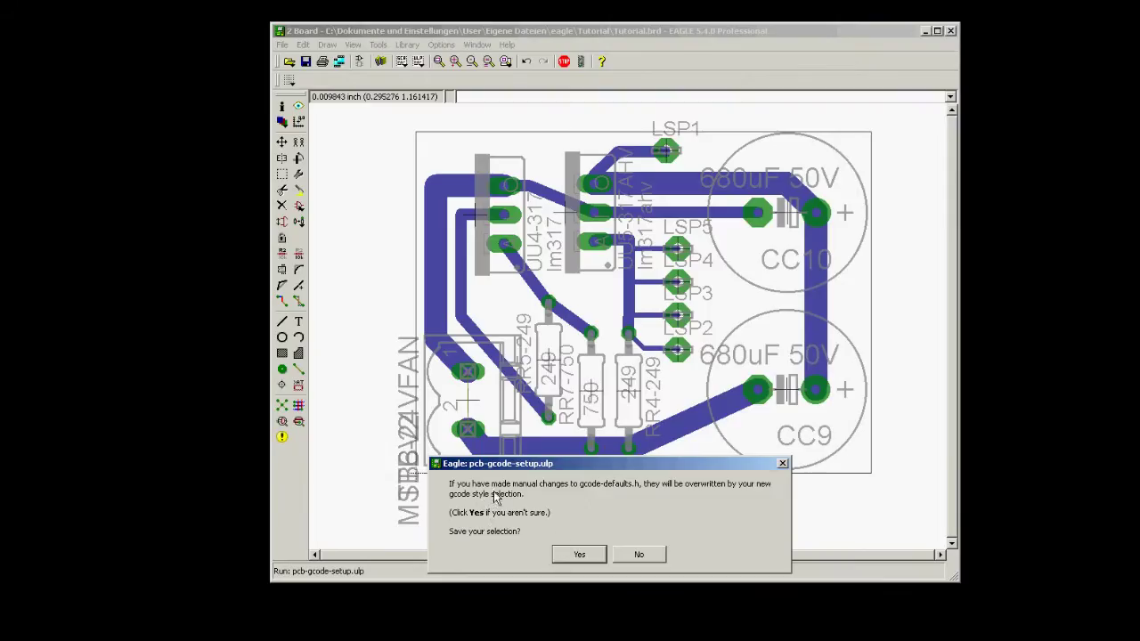
pyautogui.click(580, 555)
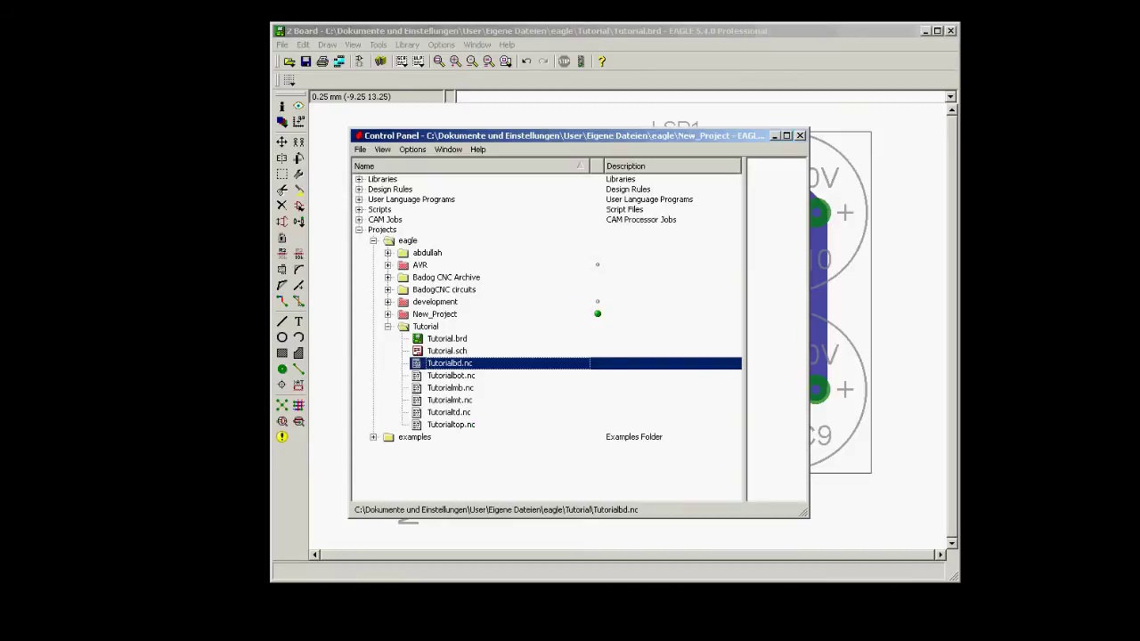
# Open Tutorialtop.nc from the Tutorial project and move its text window into view to examine the G-code
pyautogui.click(473, 388)
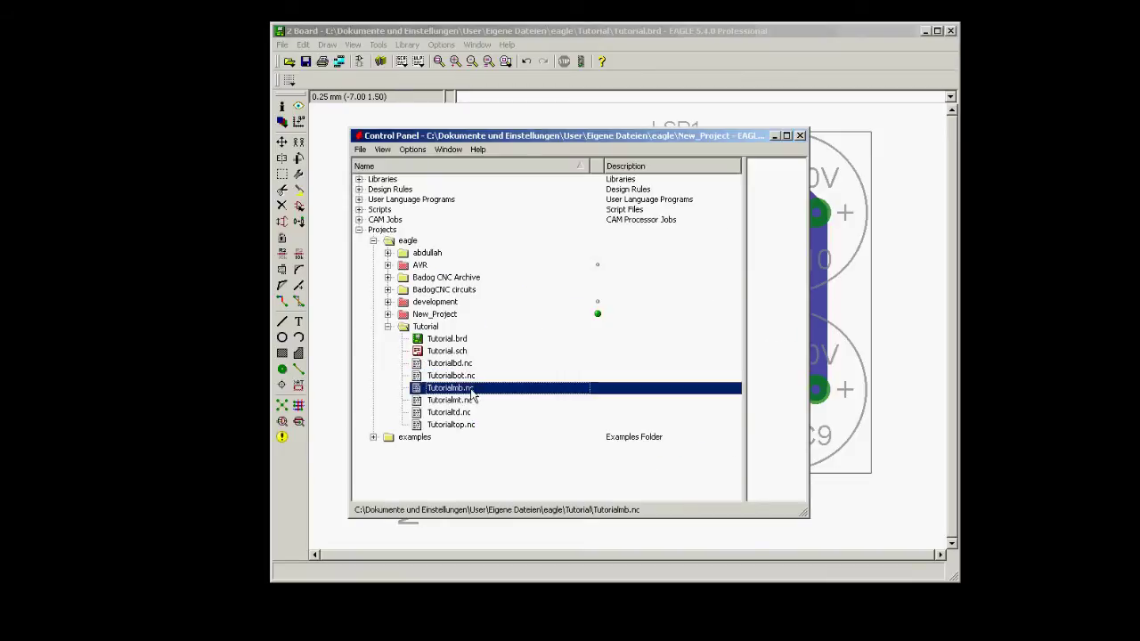
pyautogui.click(460, 414)
pyautogui.click(461, 426)
pyautogui.doubleClick(460, 427)
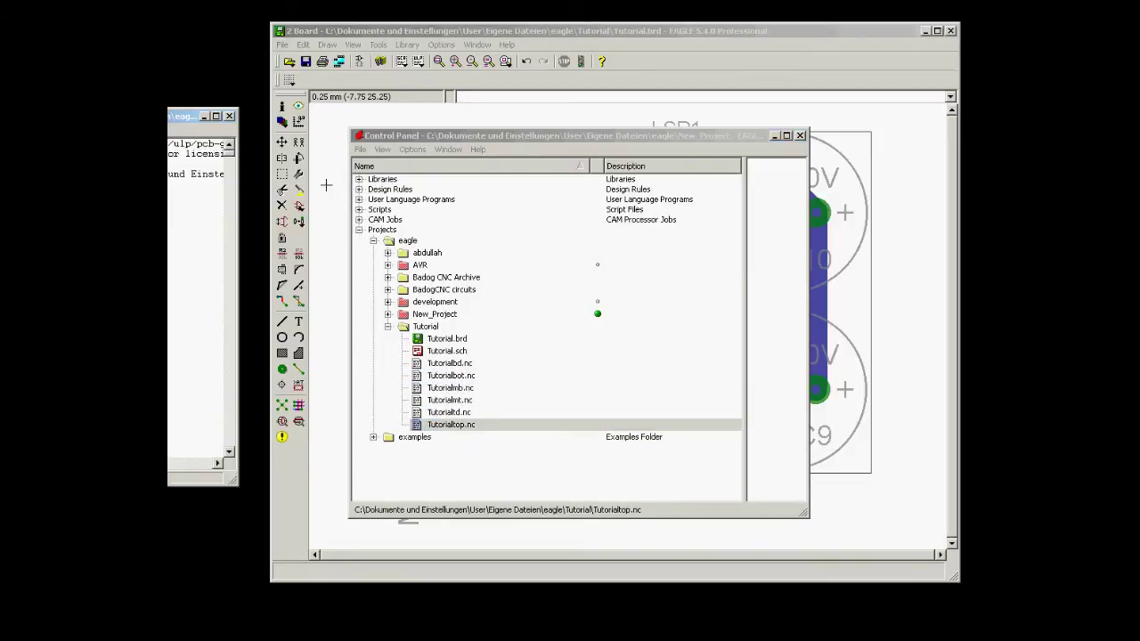
pyautogui.moveTo(125, 111); pyautogui.dragTo(576, 90)
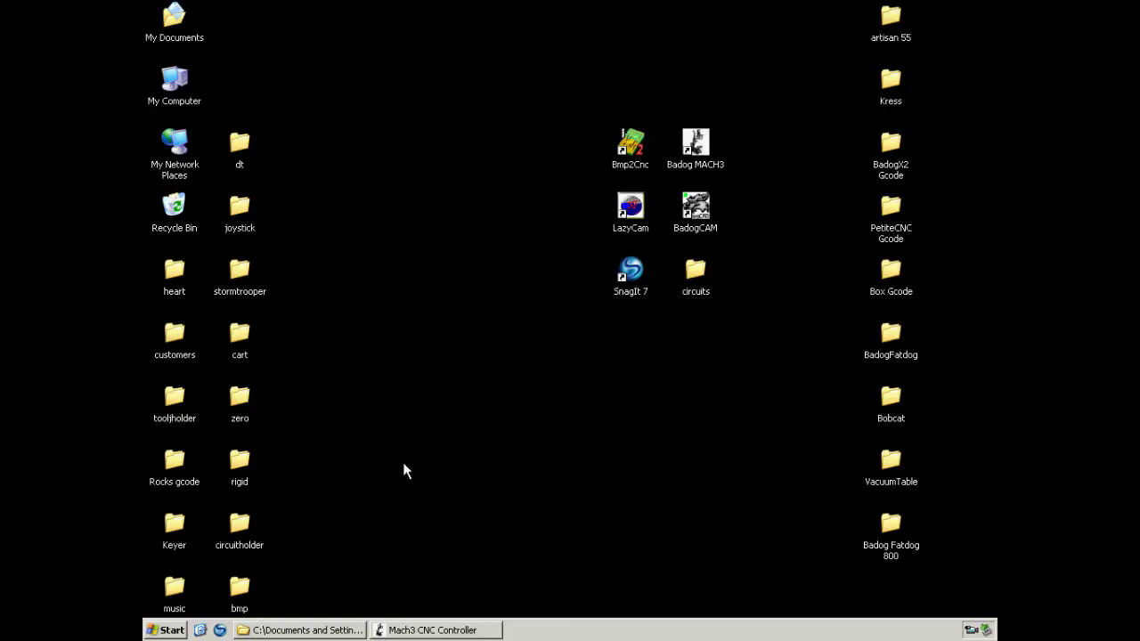
# Open Tutorialbot.nc from the circuits folder, examine its G-code through to the file footer, and close the file
pyautogui.click(322, 630)
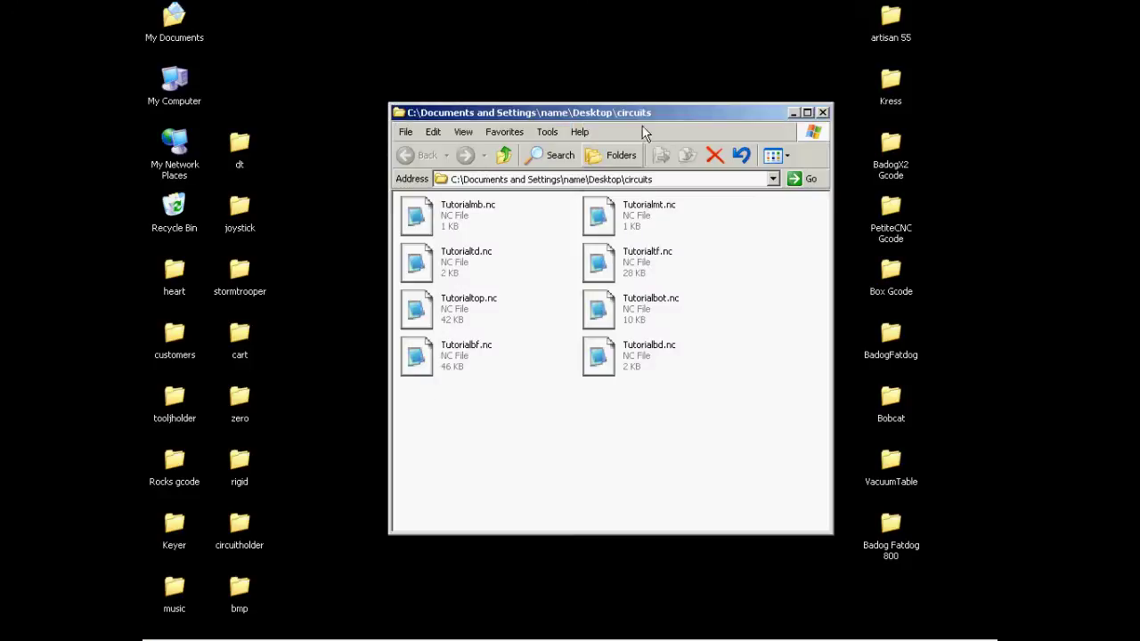
pyautogui.moveTo(655, 117); pyautogui.dragTo(615, 131)
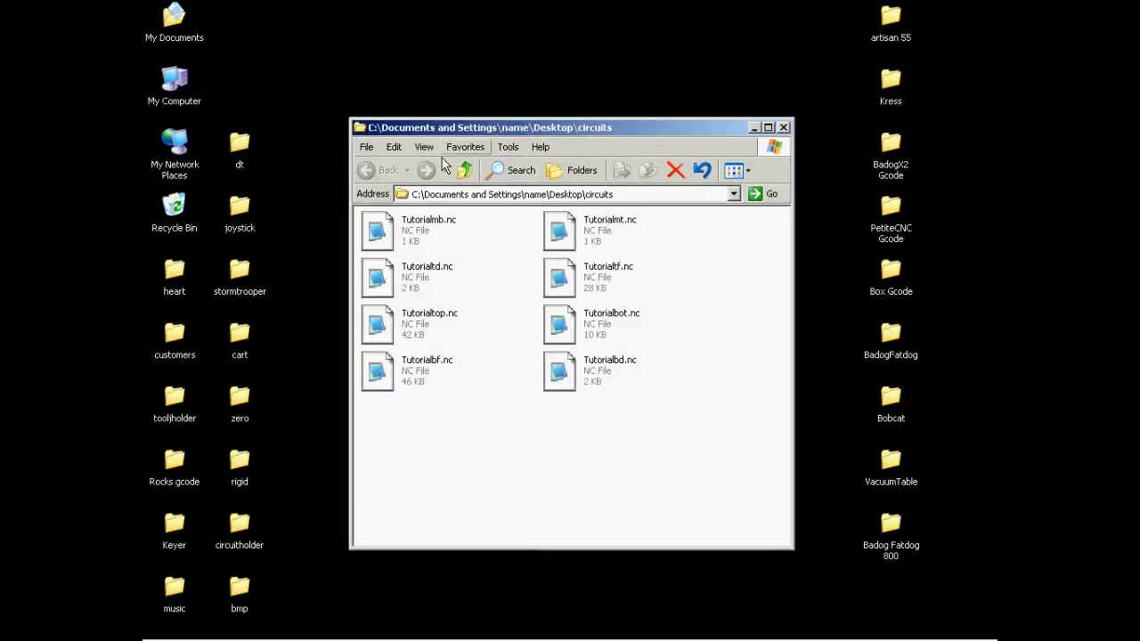
pyautogui.doubleClick(554, 326)
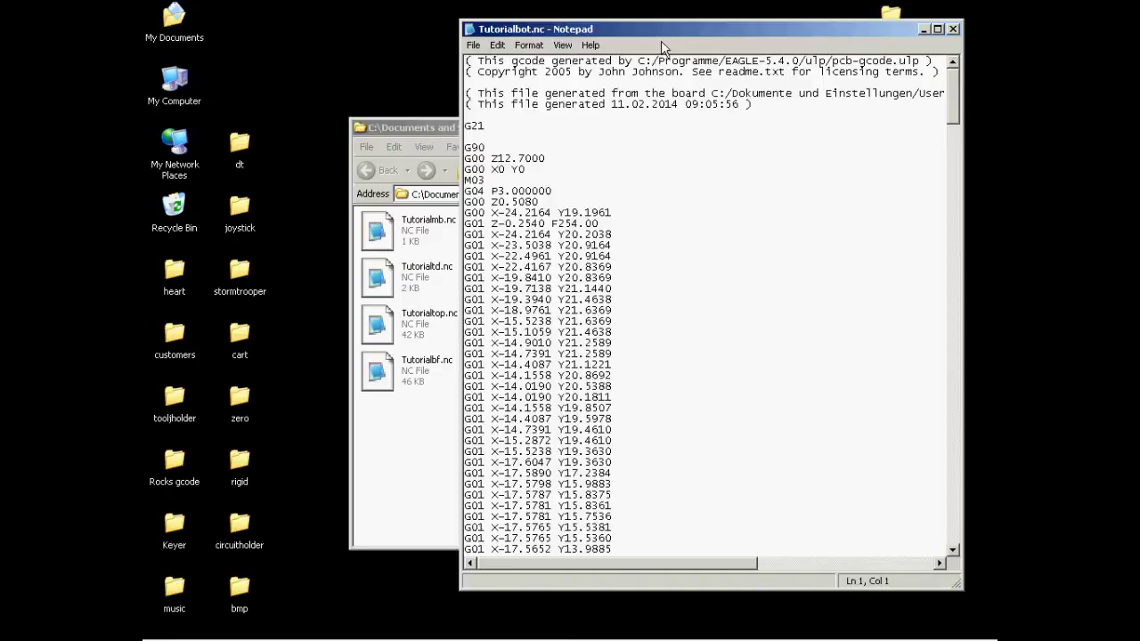
pyautogui.moveTo(632, 40); pyautogui.dragTo(604, 41)
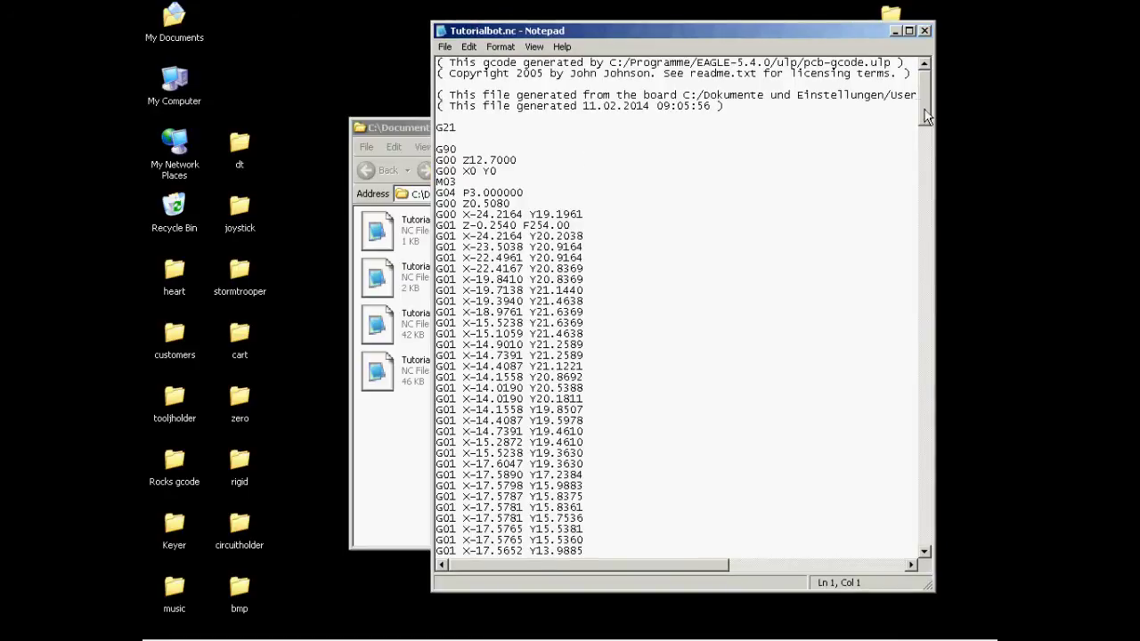
pyautogui.moveTo(926, 116); pyautogui.dragTo(888, 532)
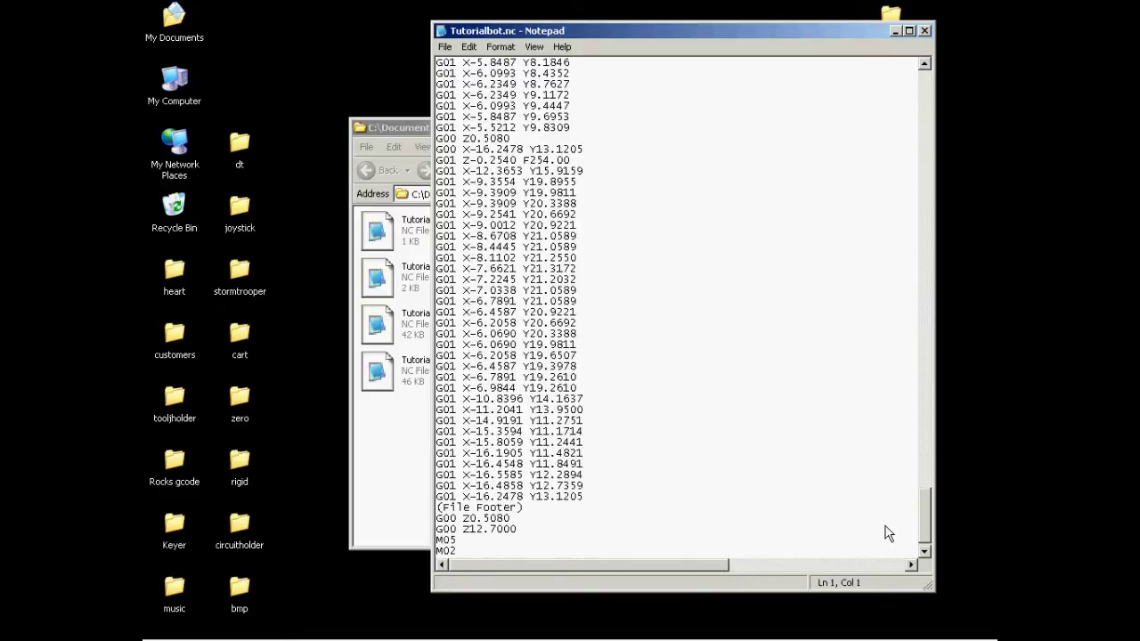
pyautogui.click(924, 33)
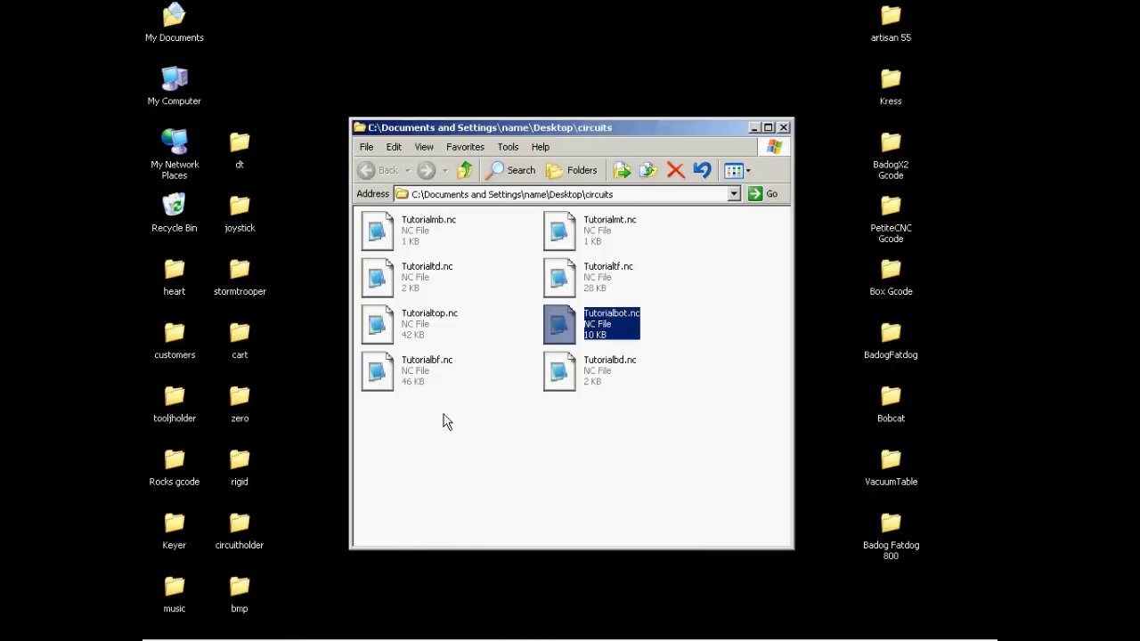
# Switch to Mach3 and load Tutorialbot.nc from the circuits folder as the G-code program
pyautogui.click(412, 631)
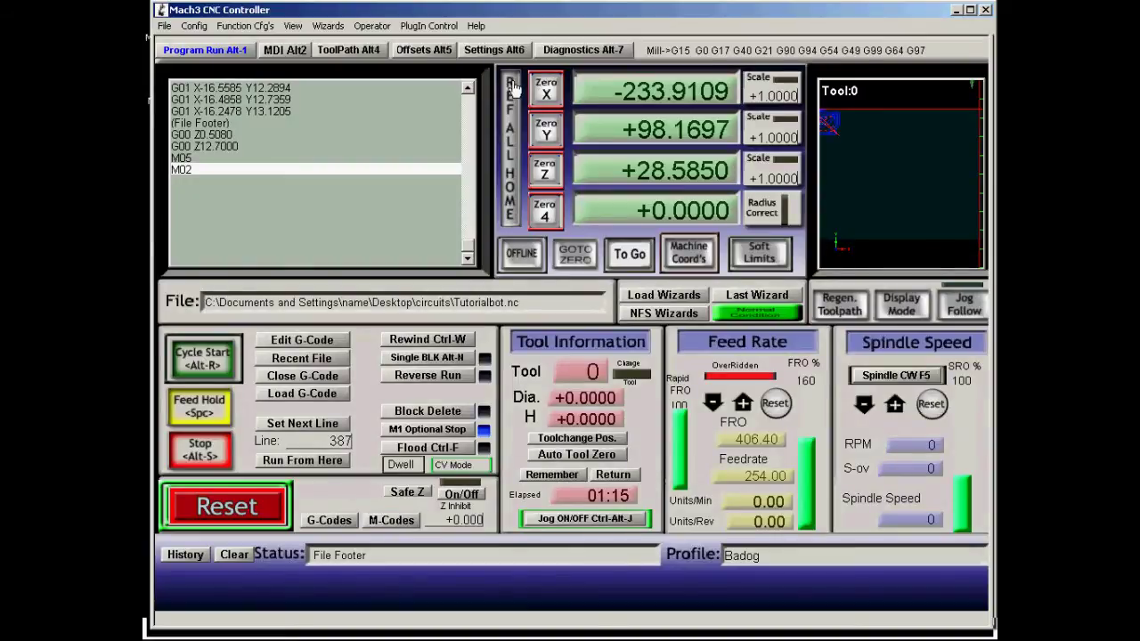
pyautogui.click(163, 27)
pyautogui.click(168, 43)
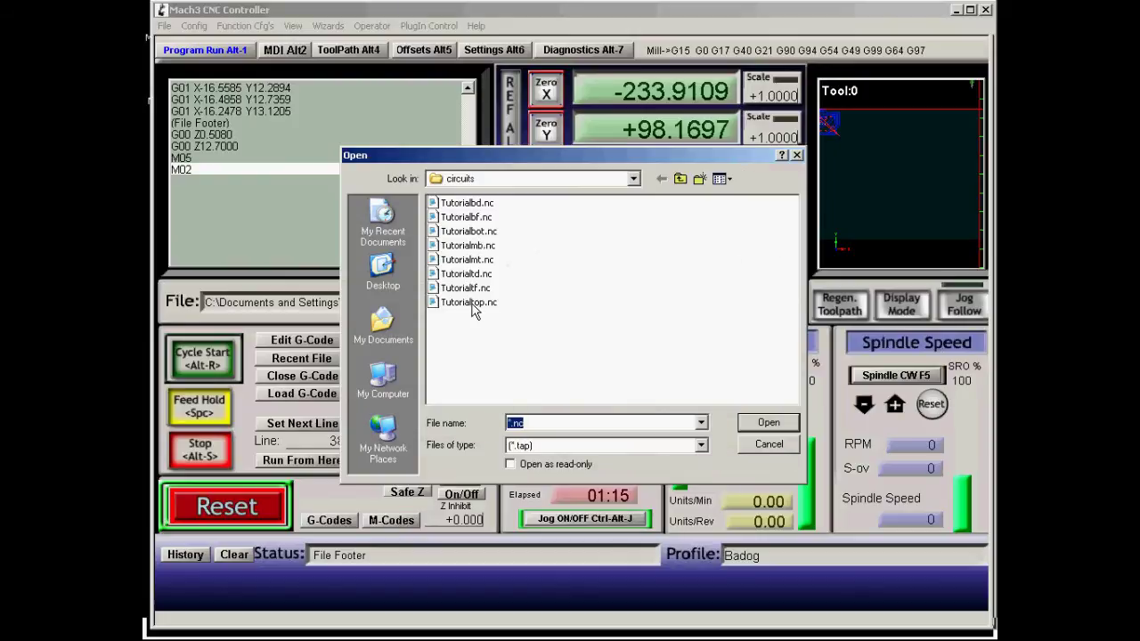
pyautogui.click(476, 233)
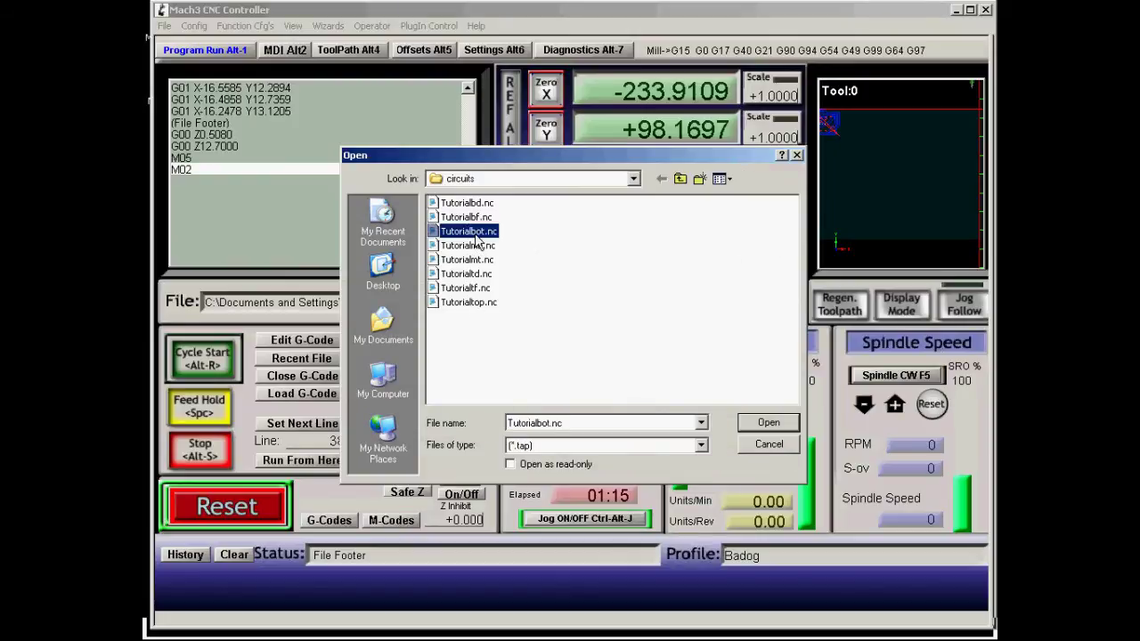
pyautogui.click(764, 422)
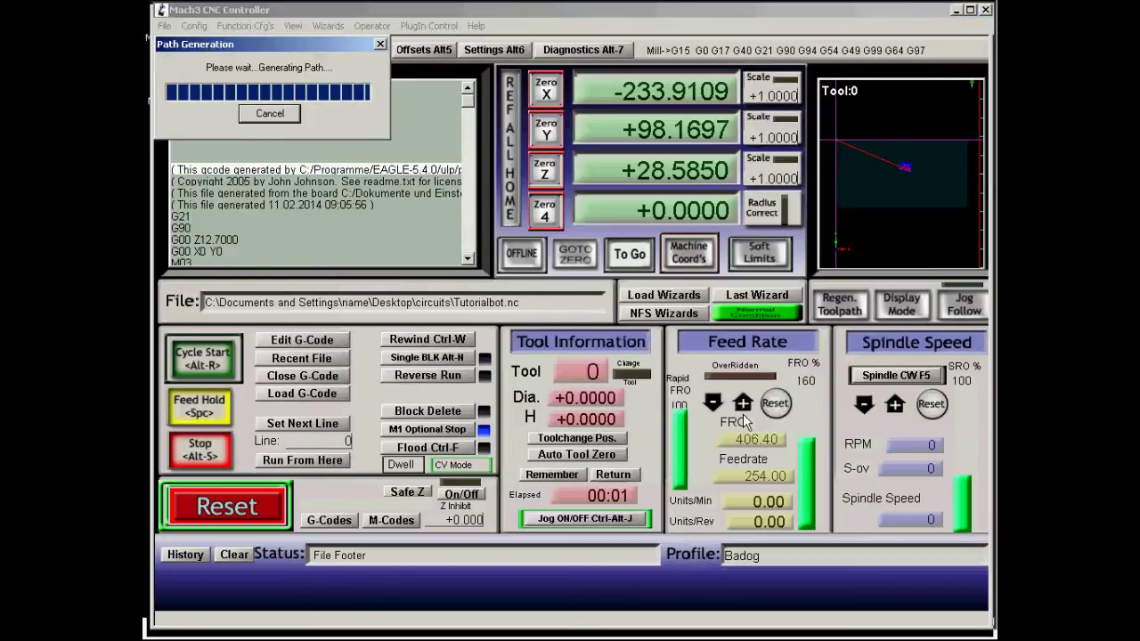